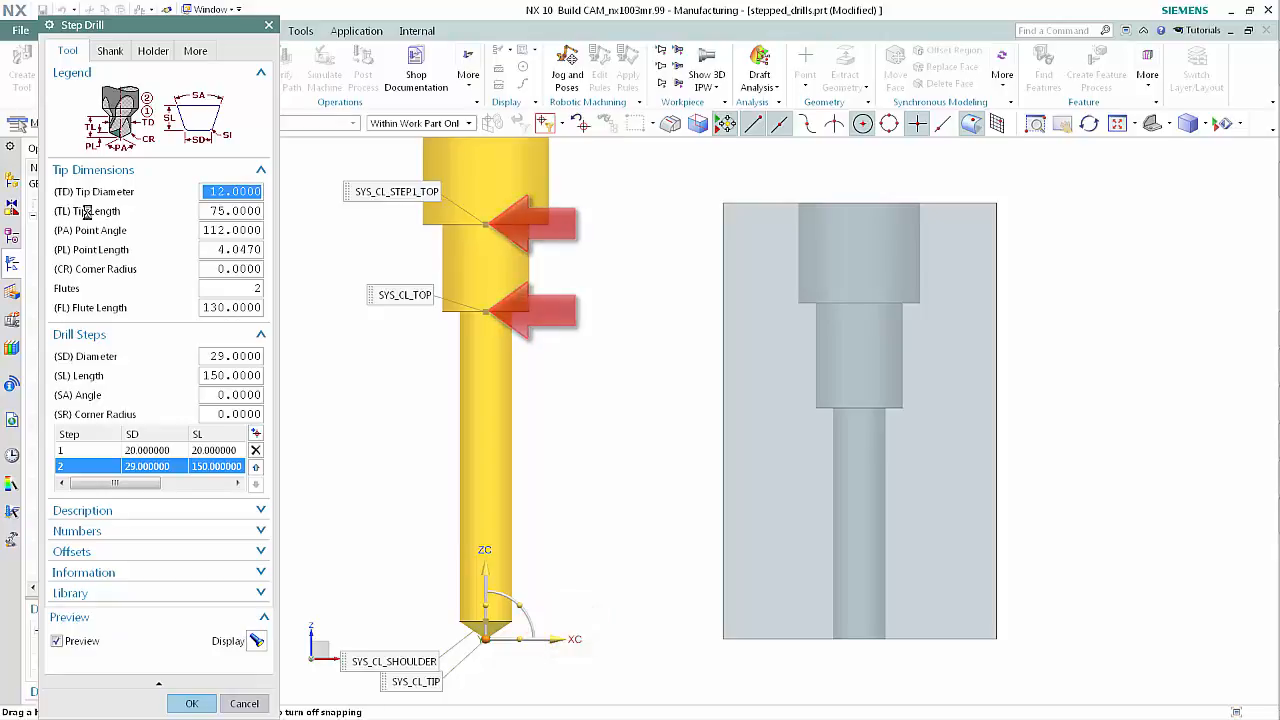
# Dismiss the step drill definition and display the machining areas of the STEP3HOLE_3 feature in the Machining Feature Navigator
pyautogui.click(244, 704)
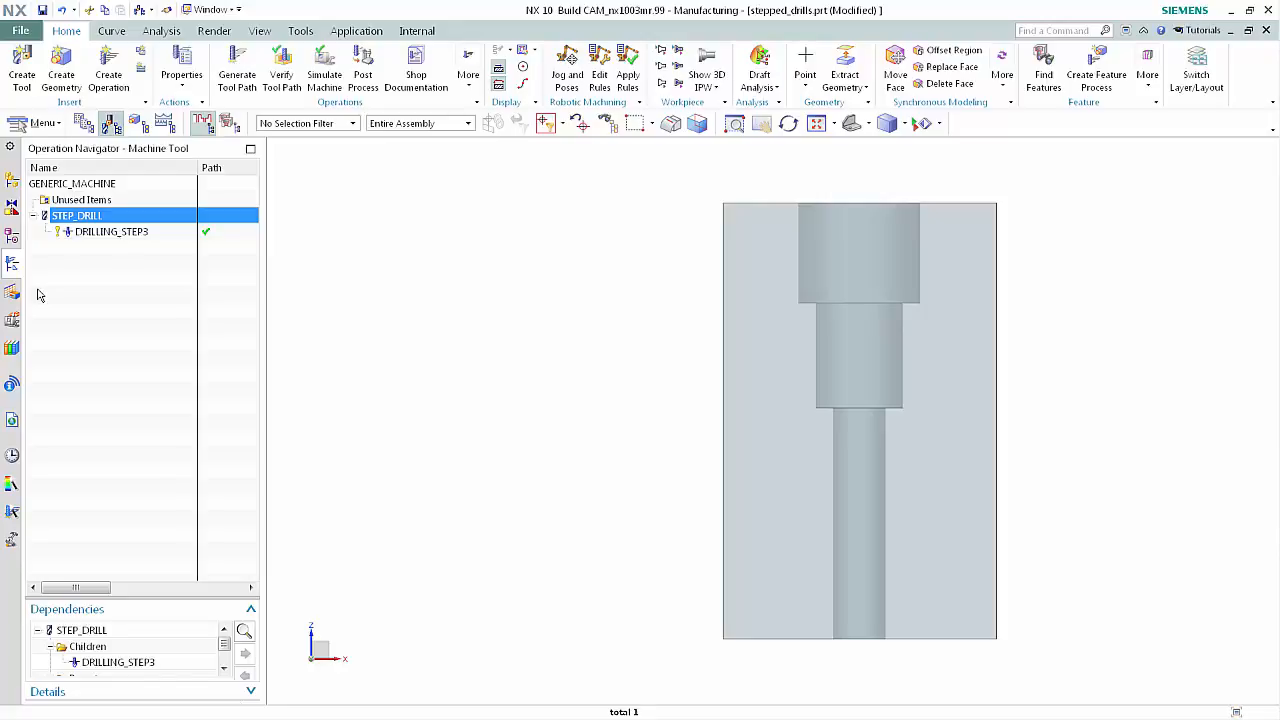
pyautogui.click(12, 293)
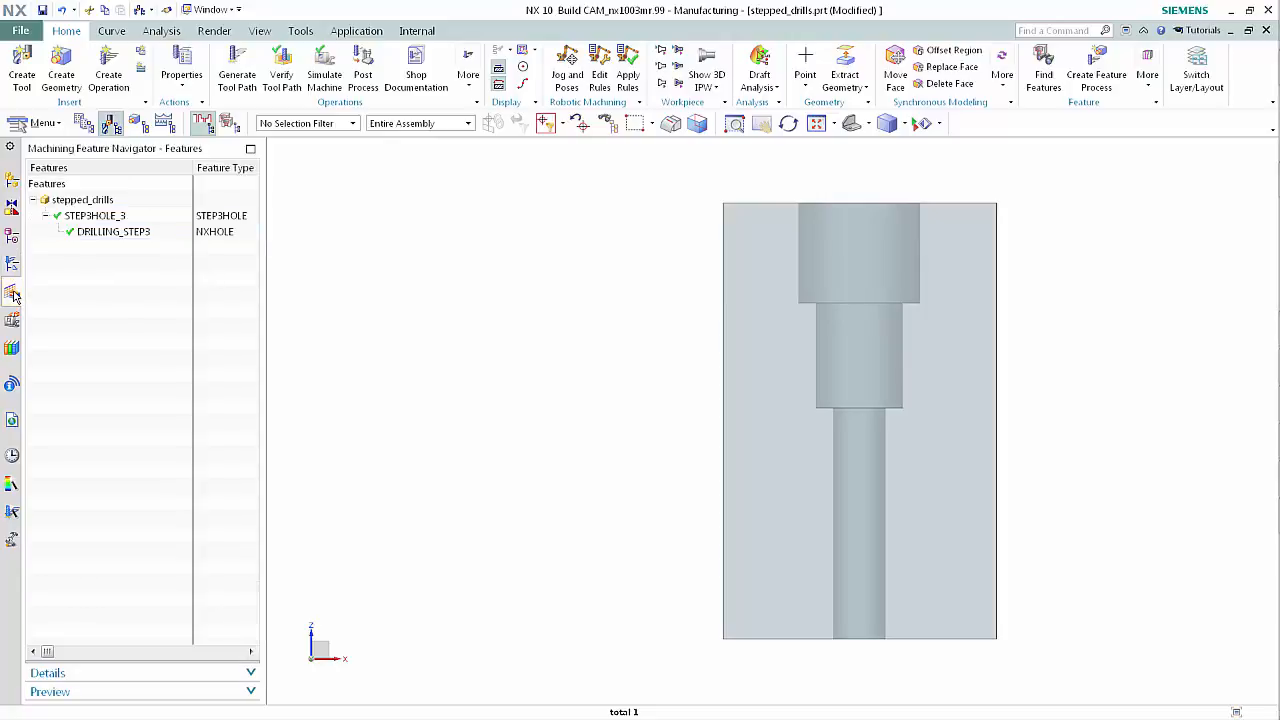
pyautogui.rightClick(74, 303)
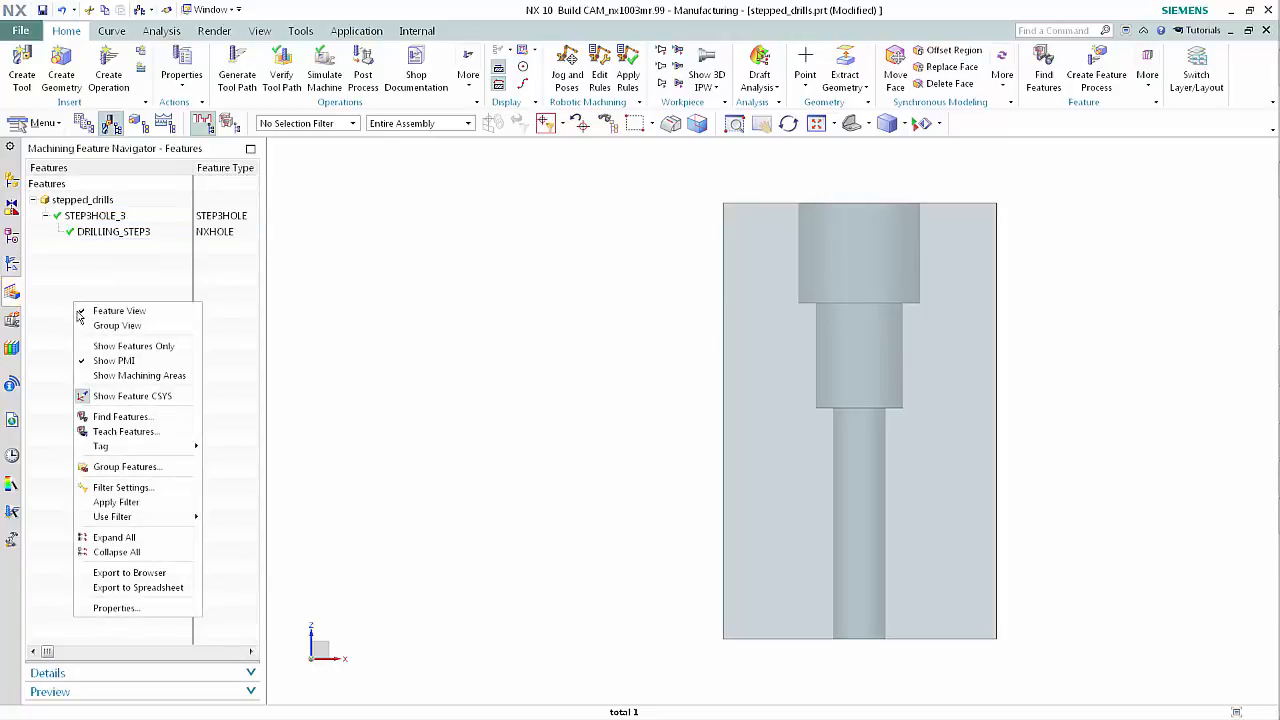
pyautogui.click(108, 376)
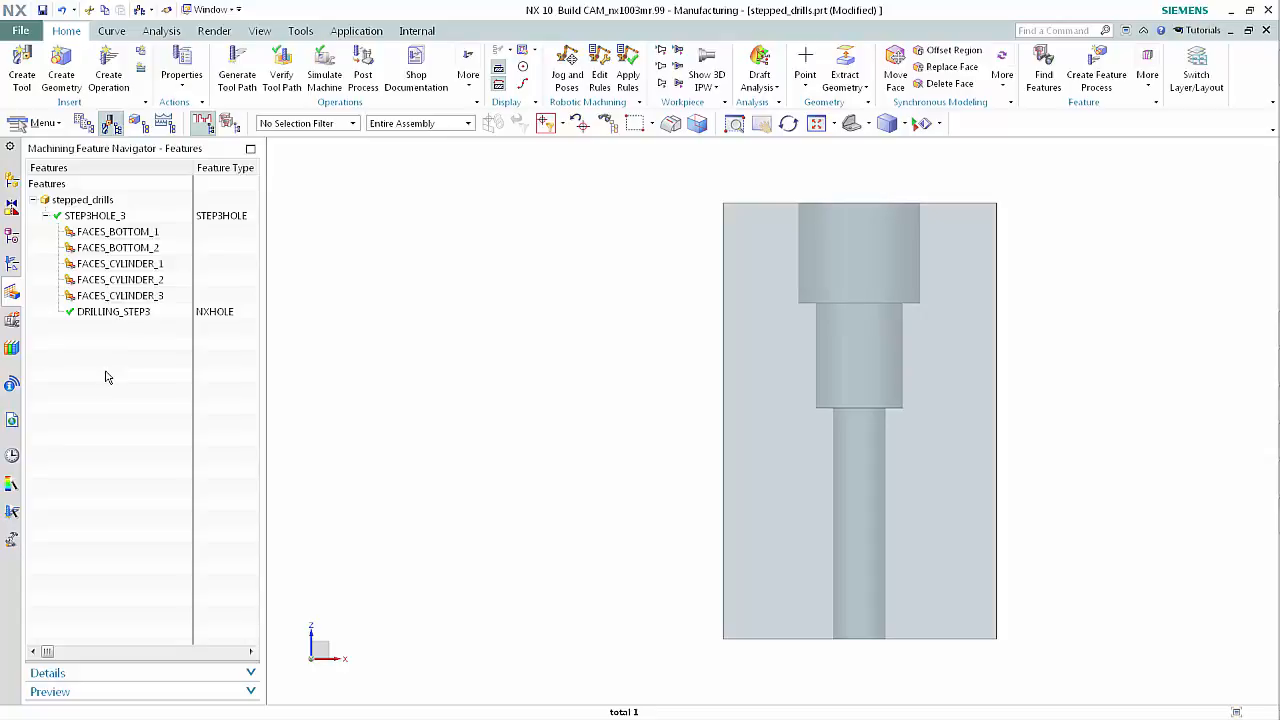
# Highlight FACES_CYLINDER_1, FACES_CYLINDER_2 and FACES_CYLINDER_3 in turn to examine which hole section each machining area covers
pyautogui.click(109, 268)
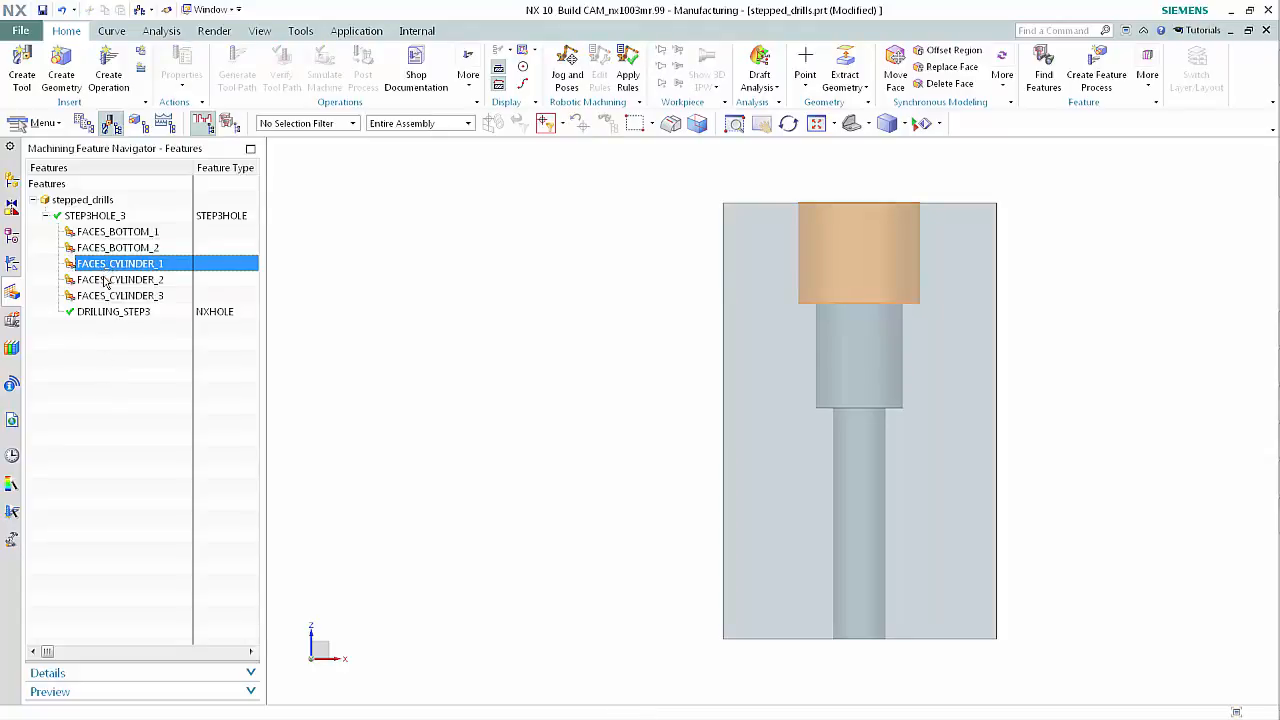
pyautogui.click(106, 280)
pyautogui.click(121, 296)
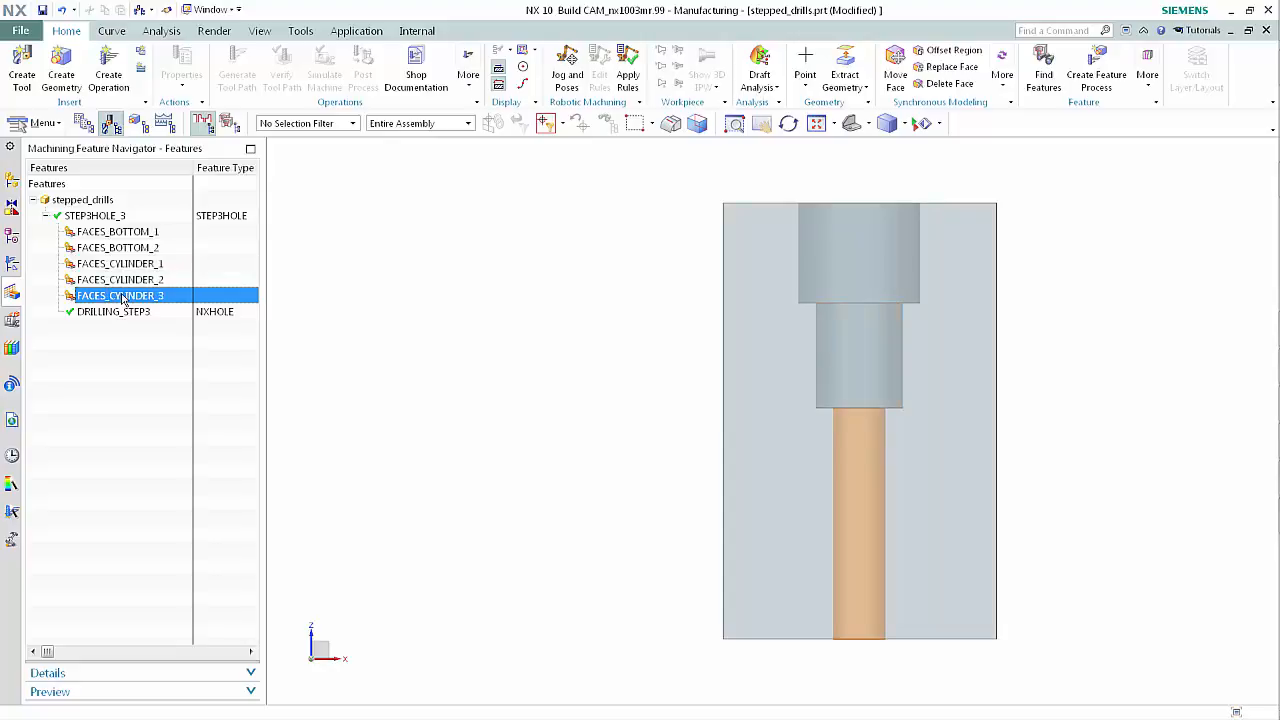
# Open the DRILLING_STEP3 operation for editing and review its feature geometry settings without changing them
pyautogui.click(13, 265)
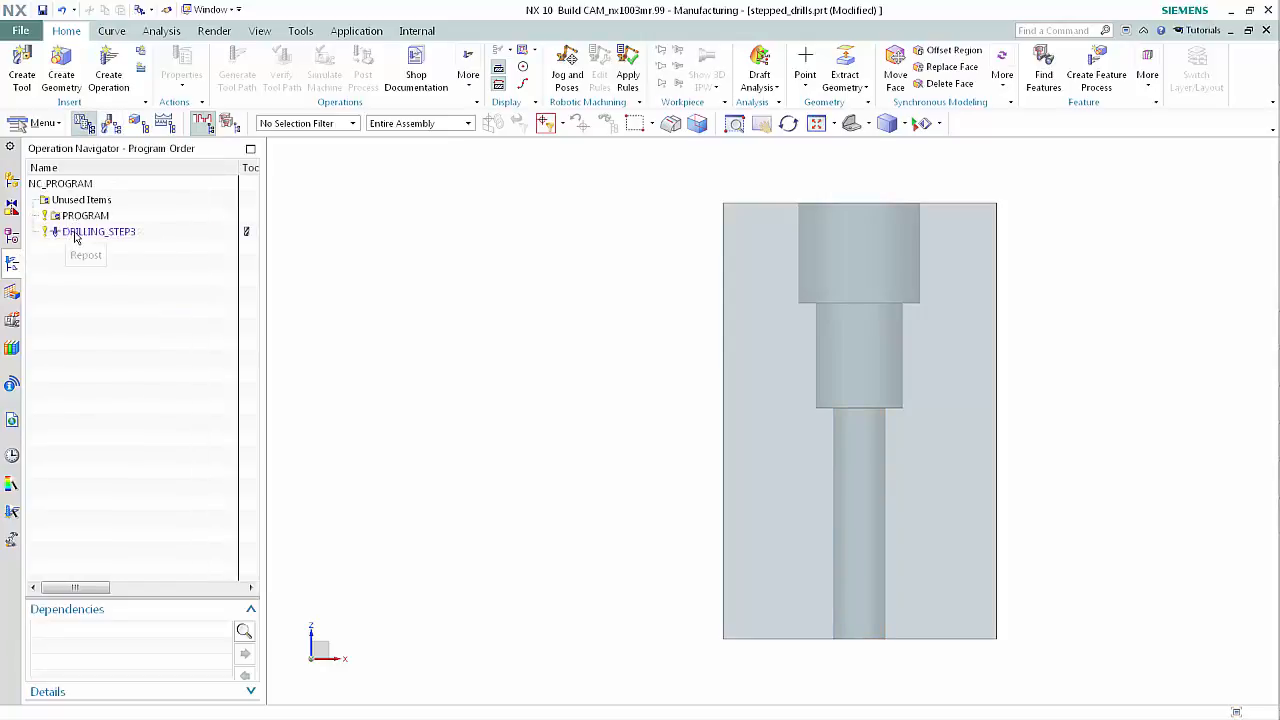
pyautogui.doubleClick(74, 233)
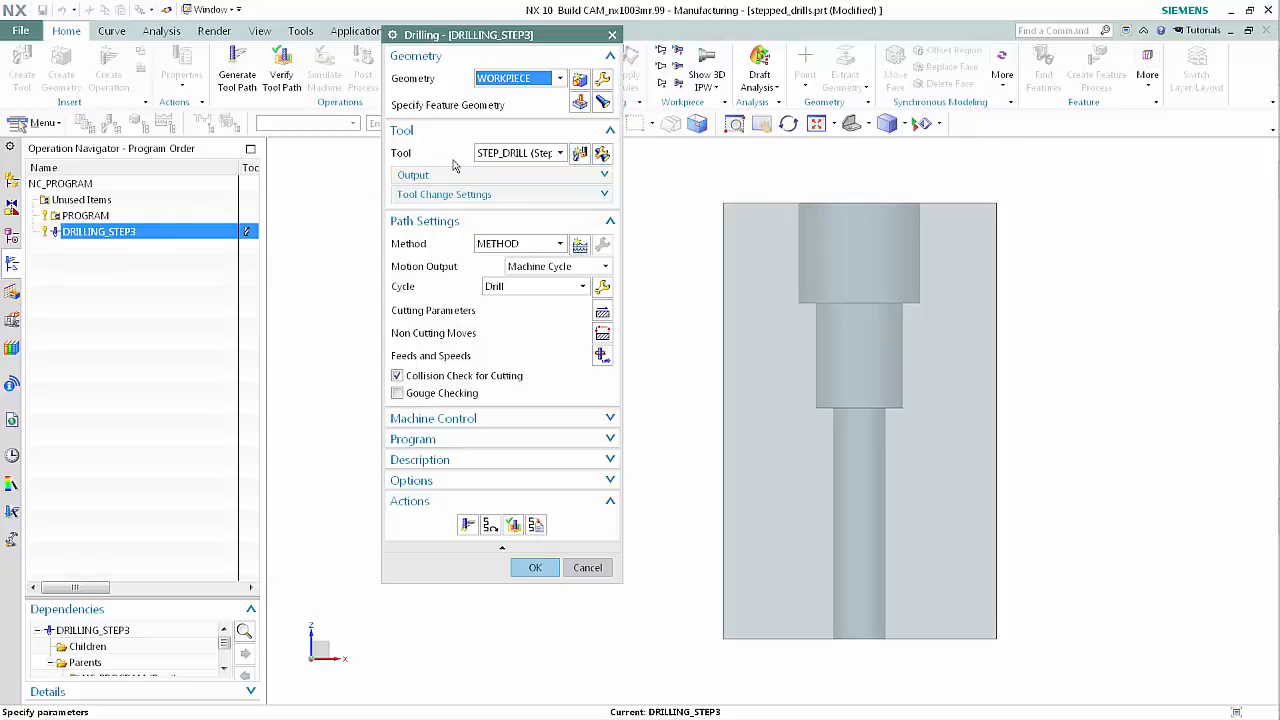
pyautogui.click(580, 103)
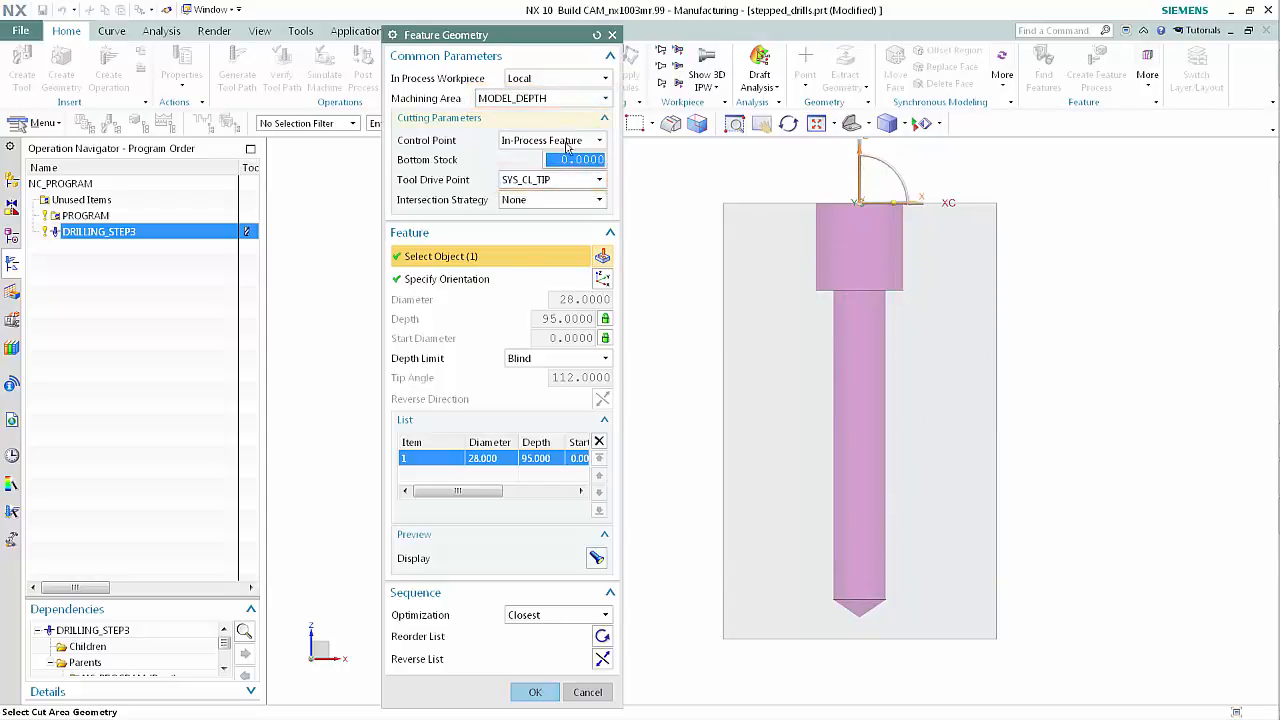
pyautogui.click(577, 691)
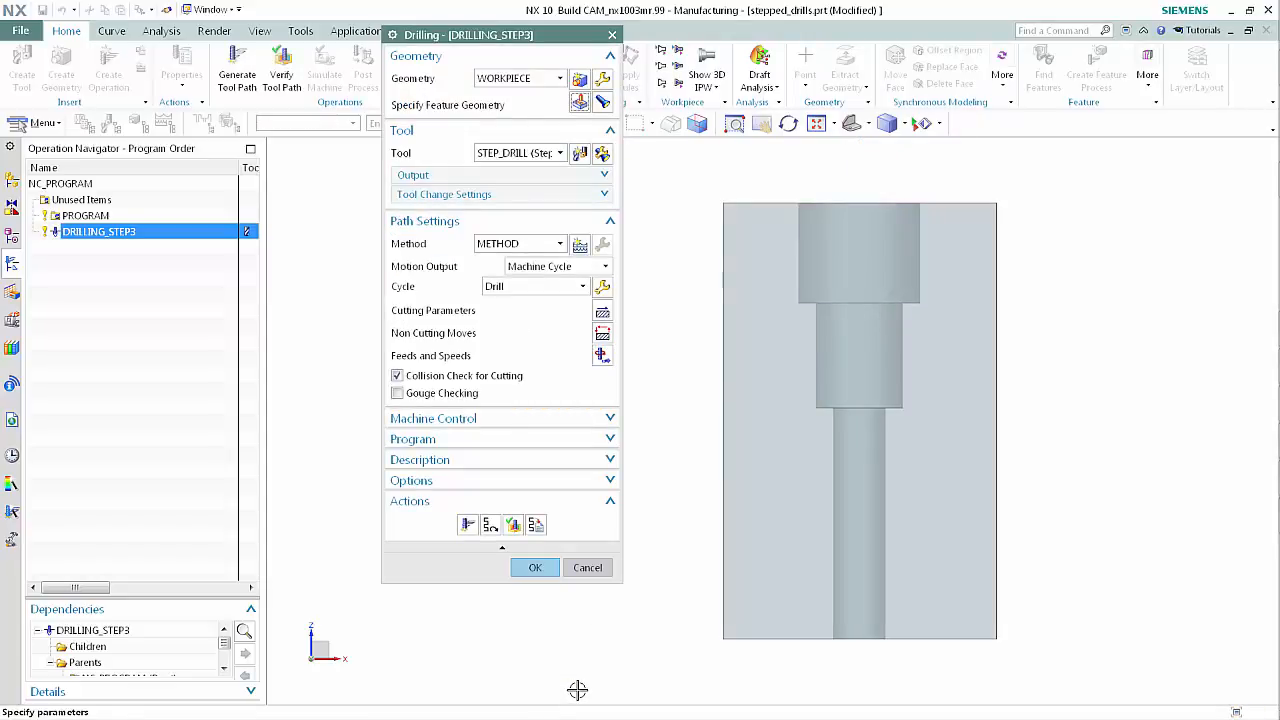
# Verify the existing DRILLING_STEP3 tool path by stepping the tool through its motions
pyautogui.click(516, 527)
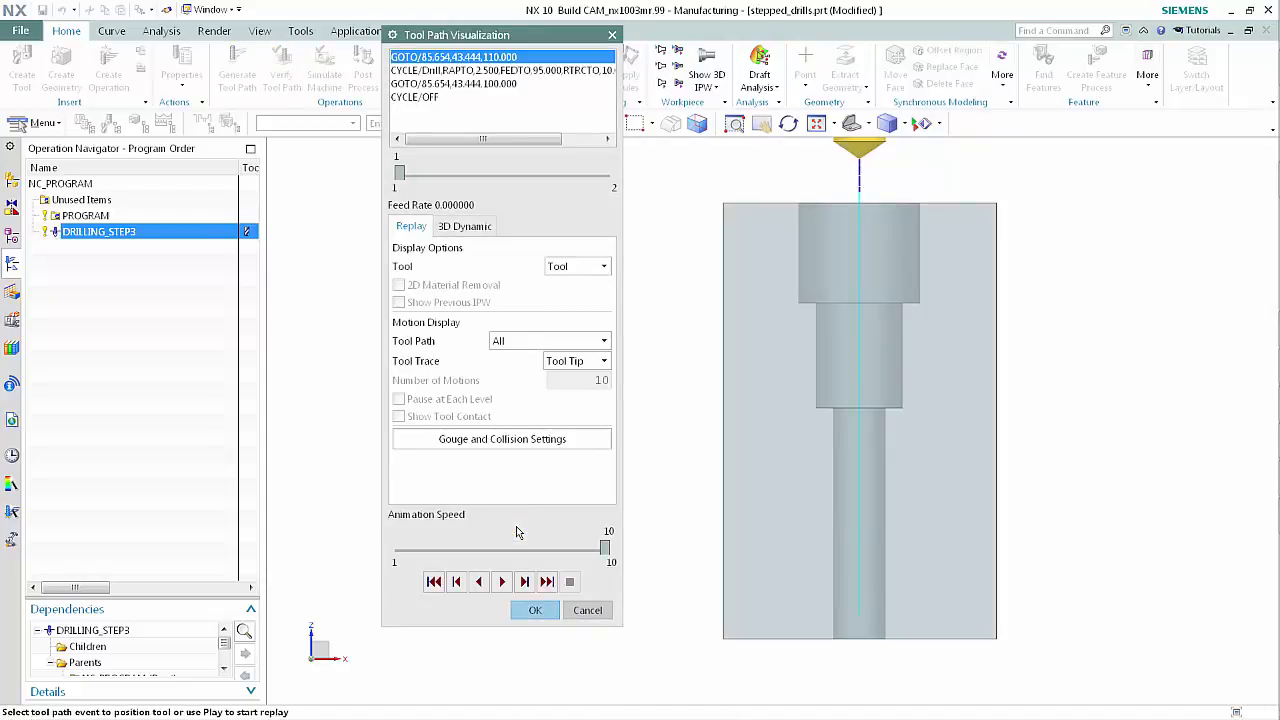
pyautogui.click(524, 582)
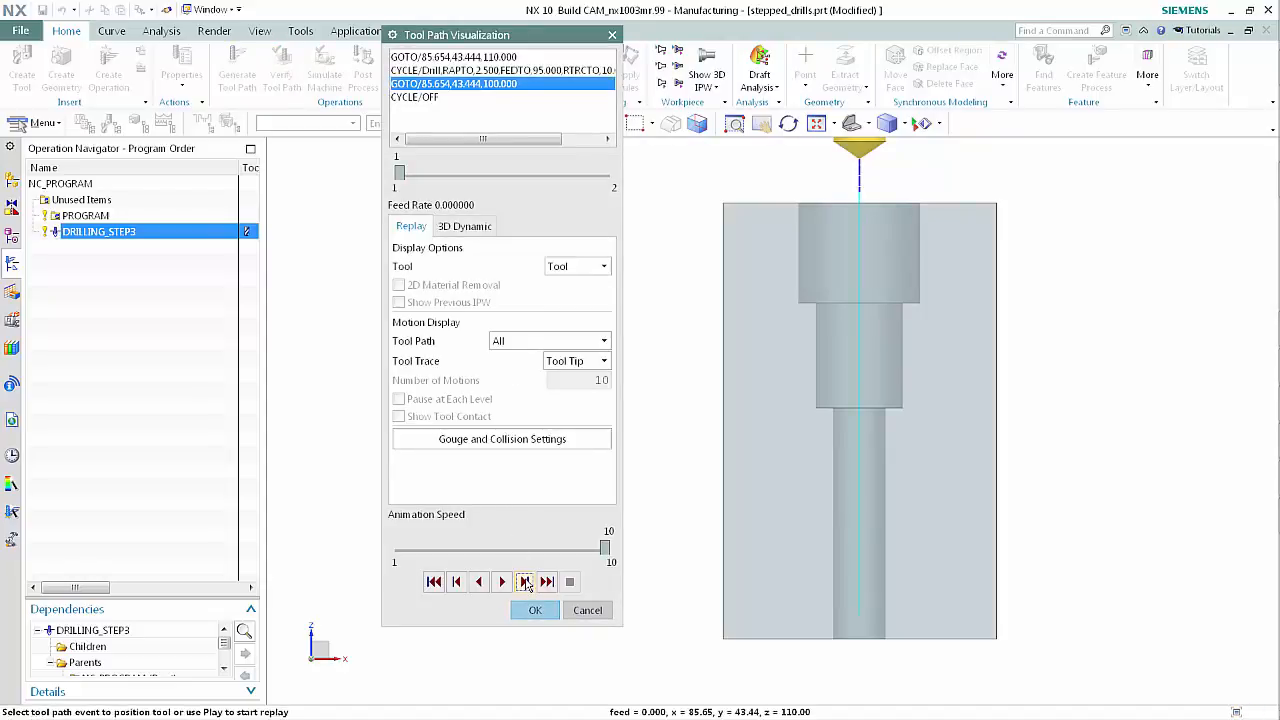
pyautogui.click(524, 582)
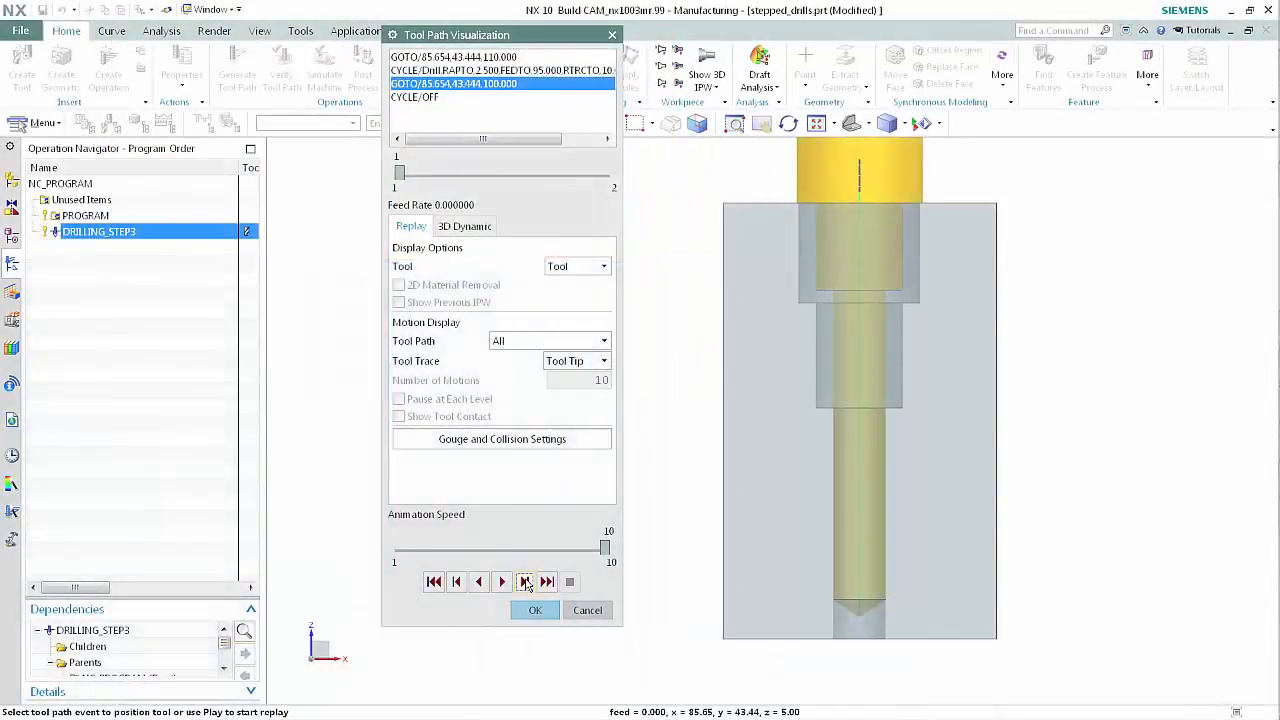
pyautogui.click(588, 610)
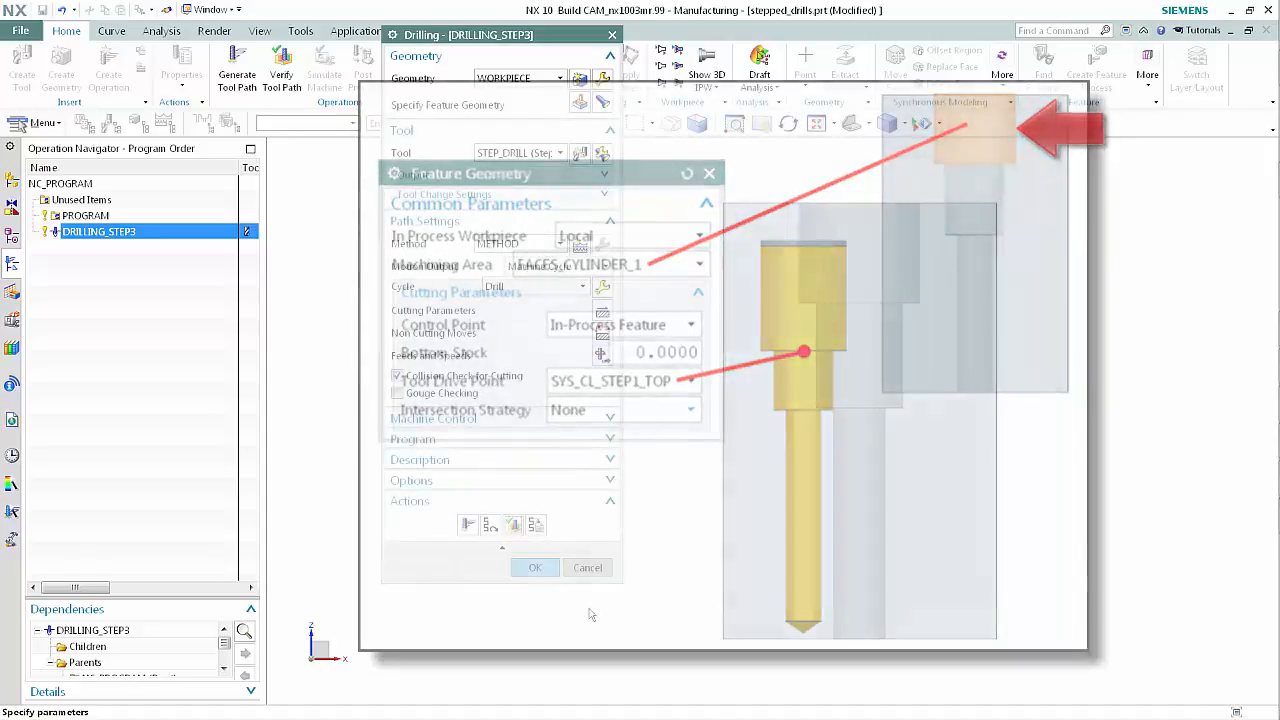
# Set the feature geometry's machining area to FACES_CYLINDER_1 and its tool drive point to SYS_CL_STEP1_TOP
pyautogui.click(581, 104)
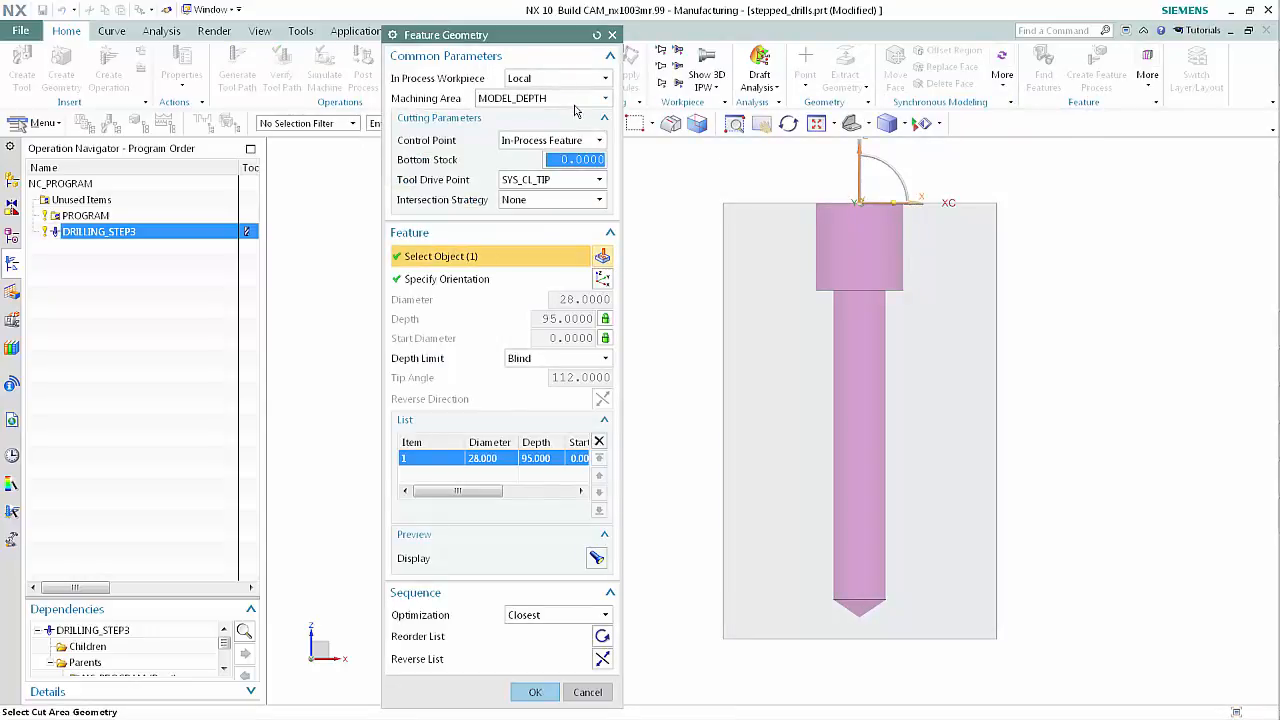
pyautogui.click(576, 100)
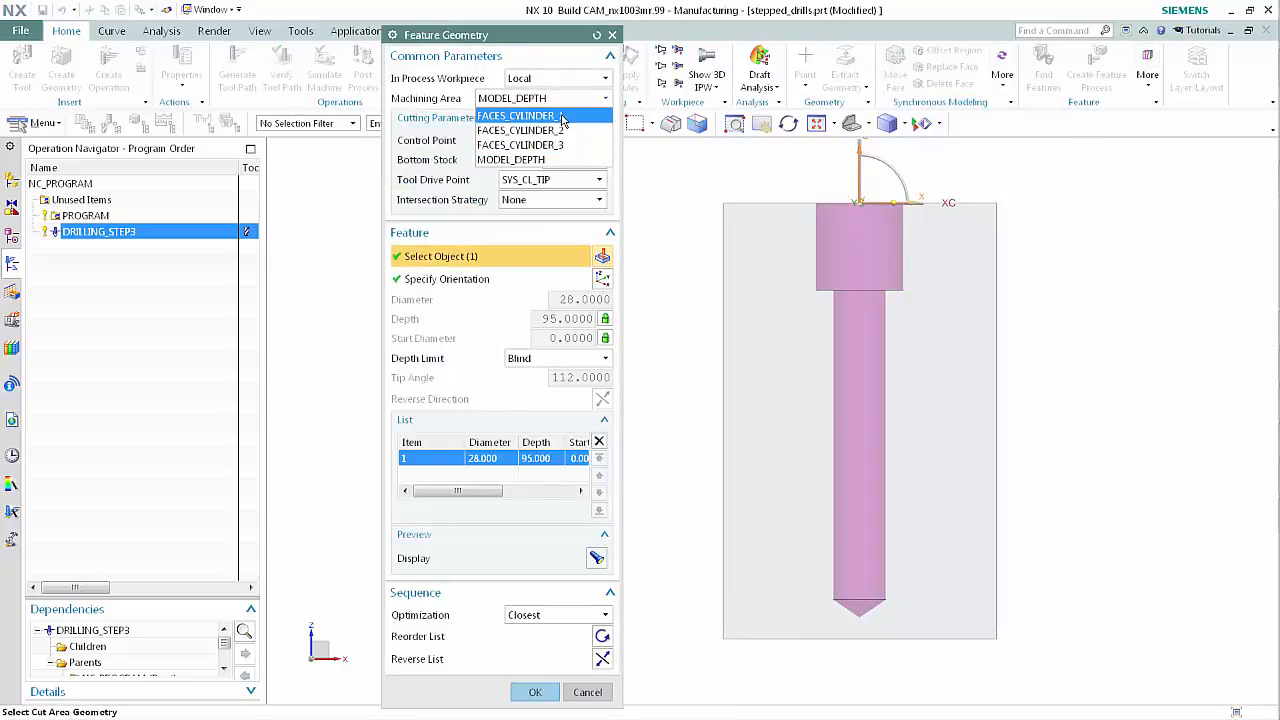
pyautogui.click(563, 117)
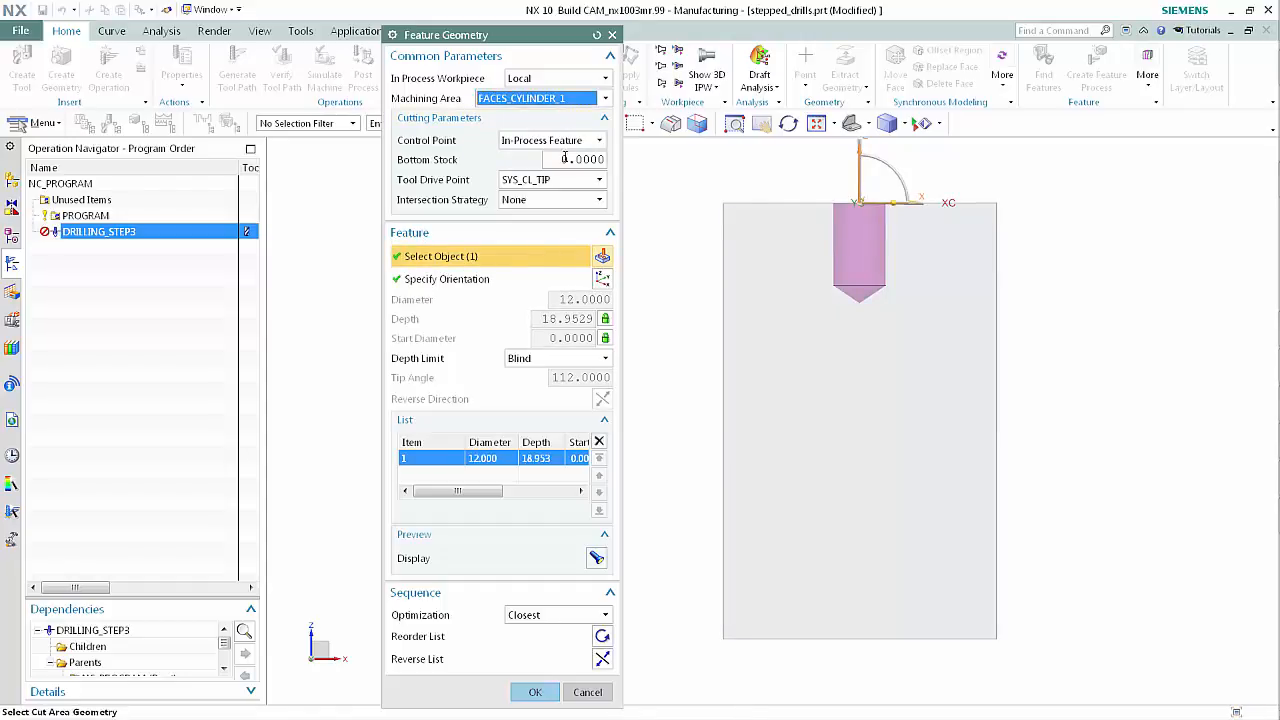
pyautogui.click(570, 181)
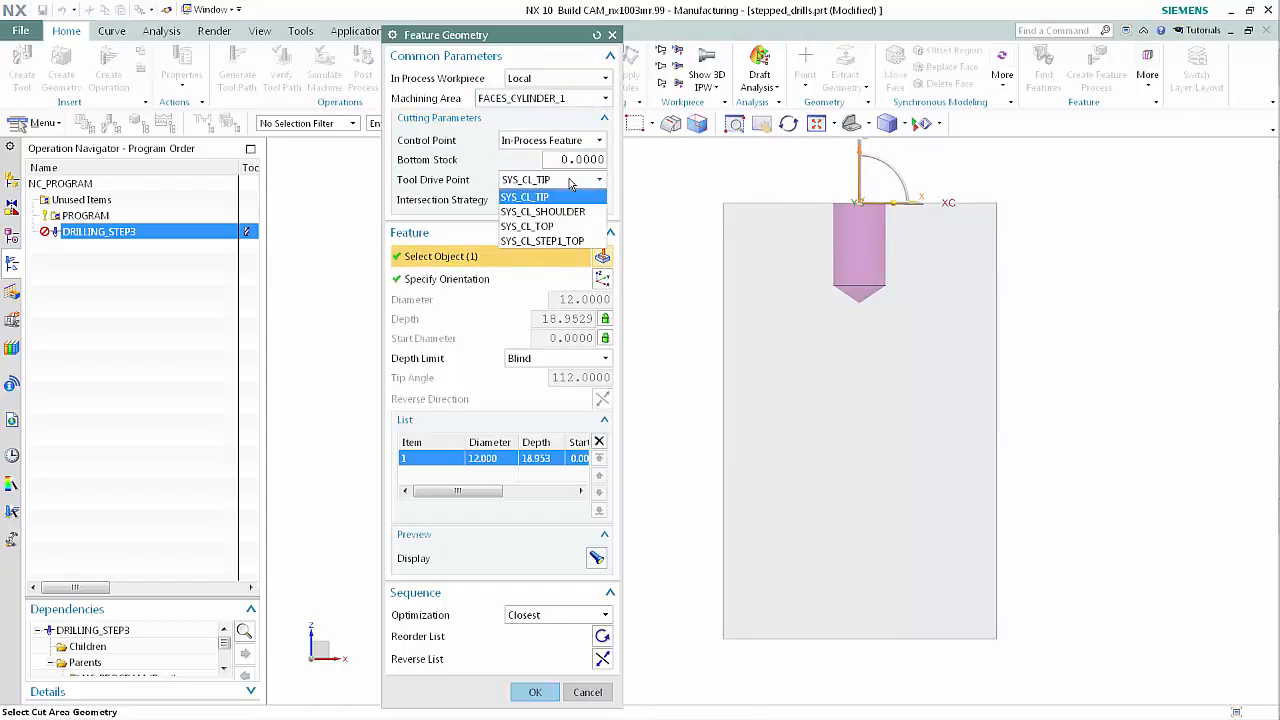
pyautogui.click(560, 242)
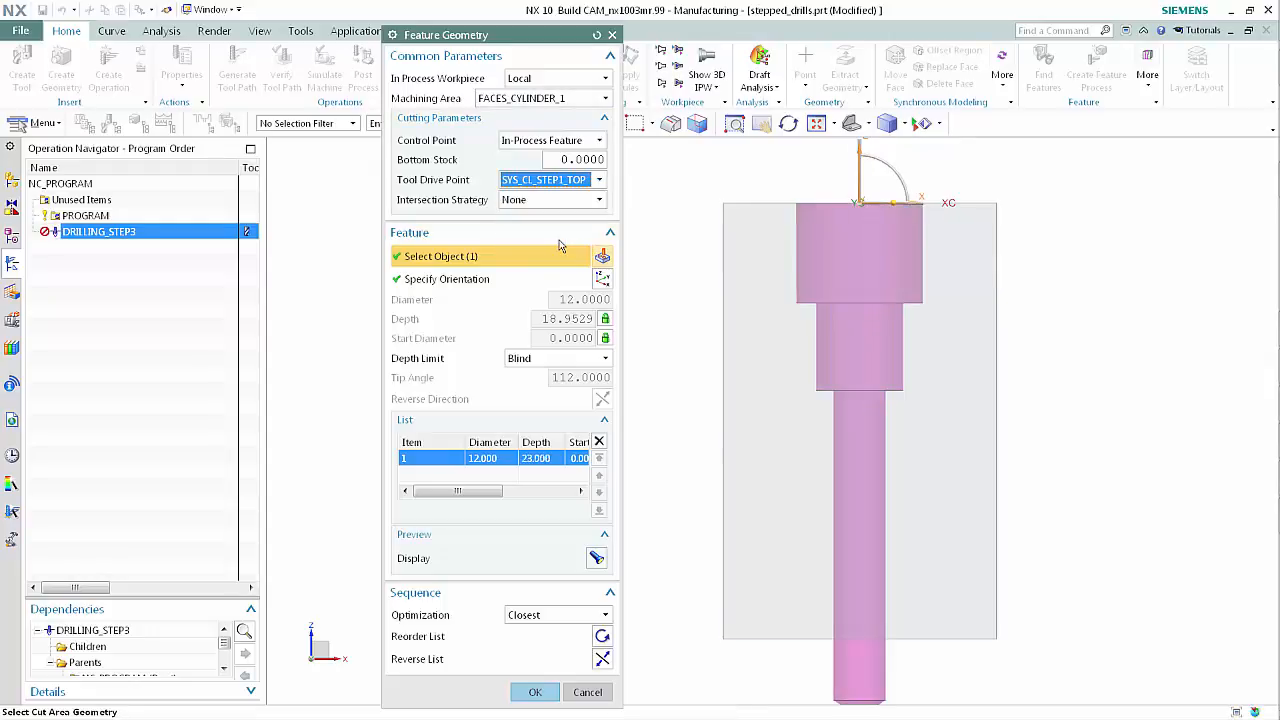
pyautogui.click(535, 690)
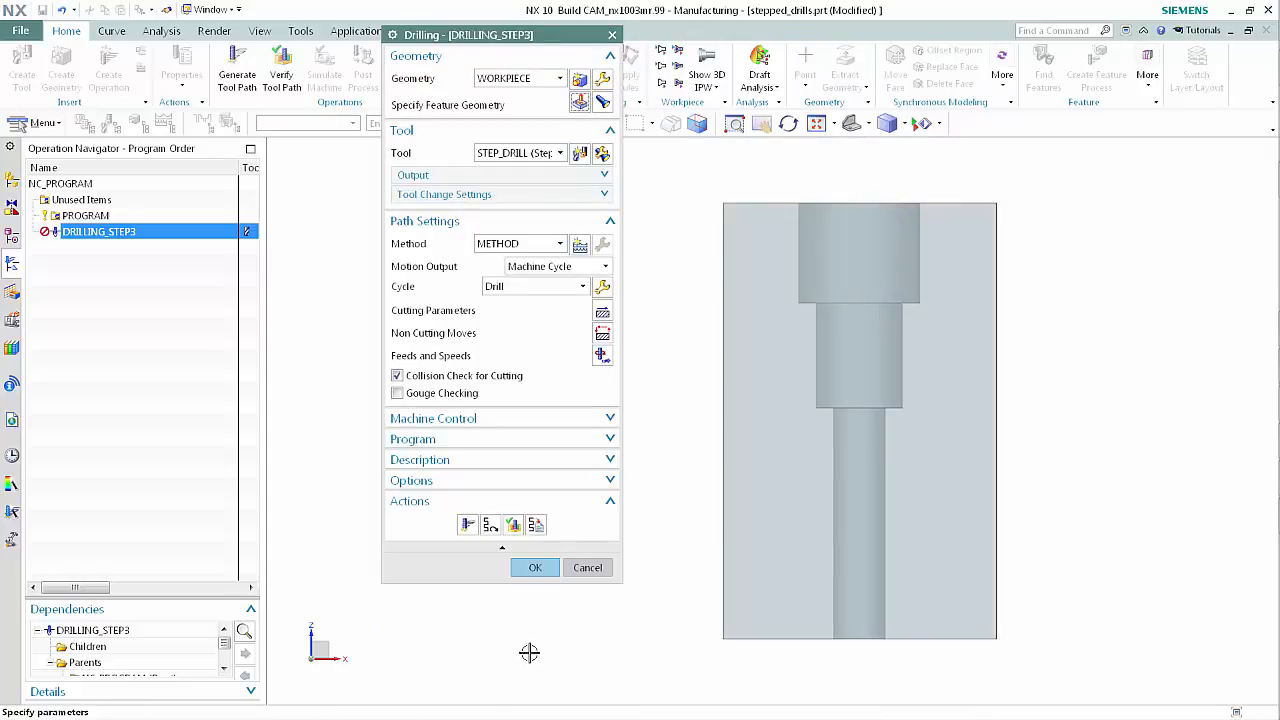
# Generate the tool path for the FACES_CYLINDER_1 machining area and step through it to check the drill's depth
pyautogui.click(469, 527)
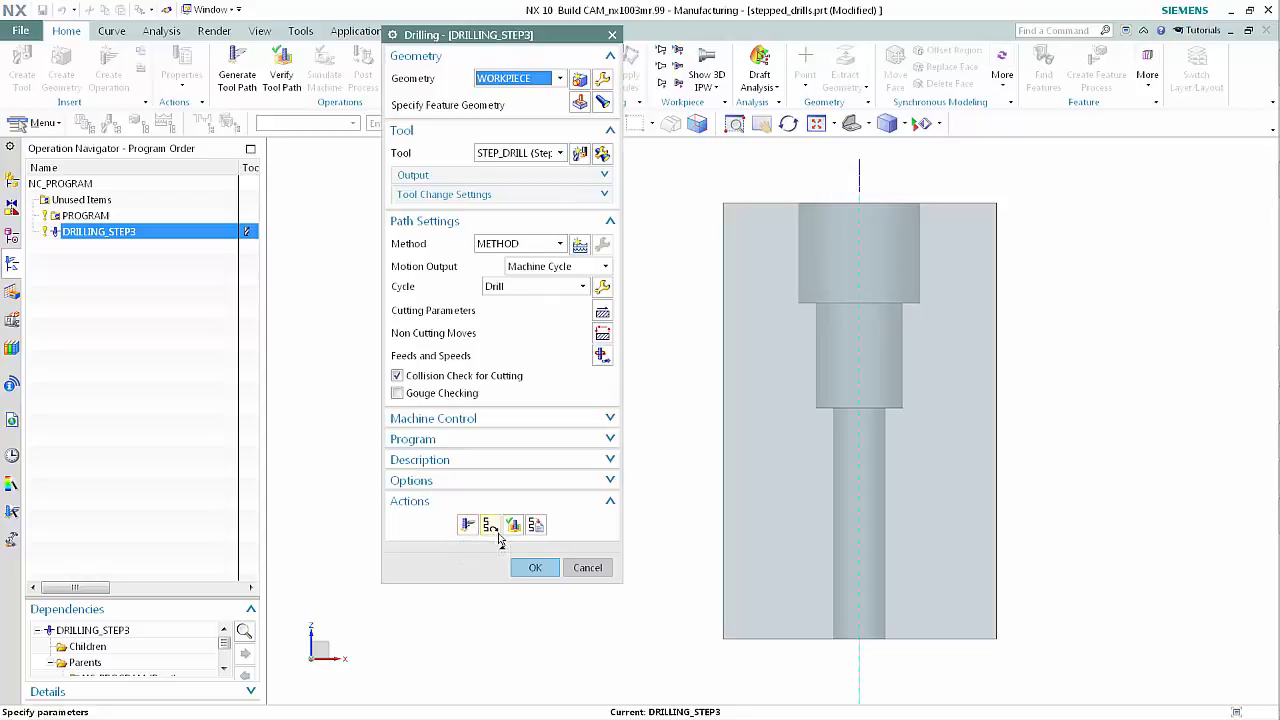
pyautogui.click(513, 526)
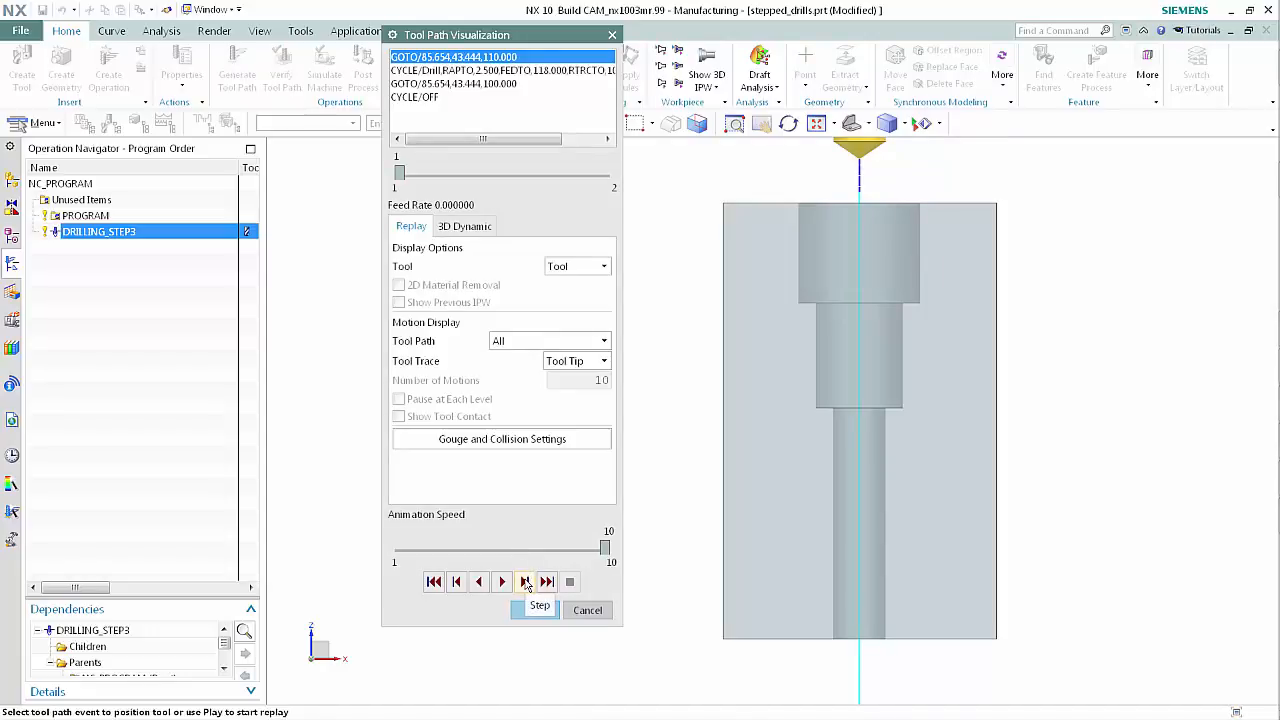
pyautogui.click(525, 583)
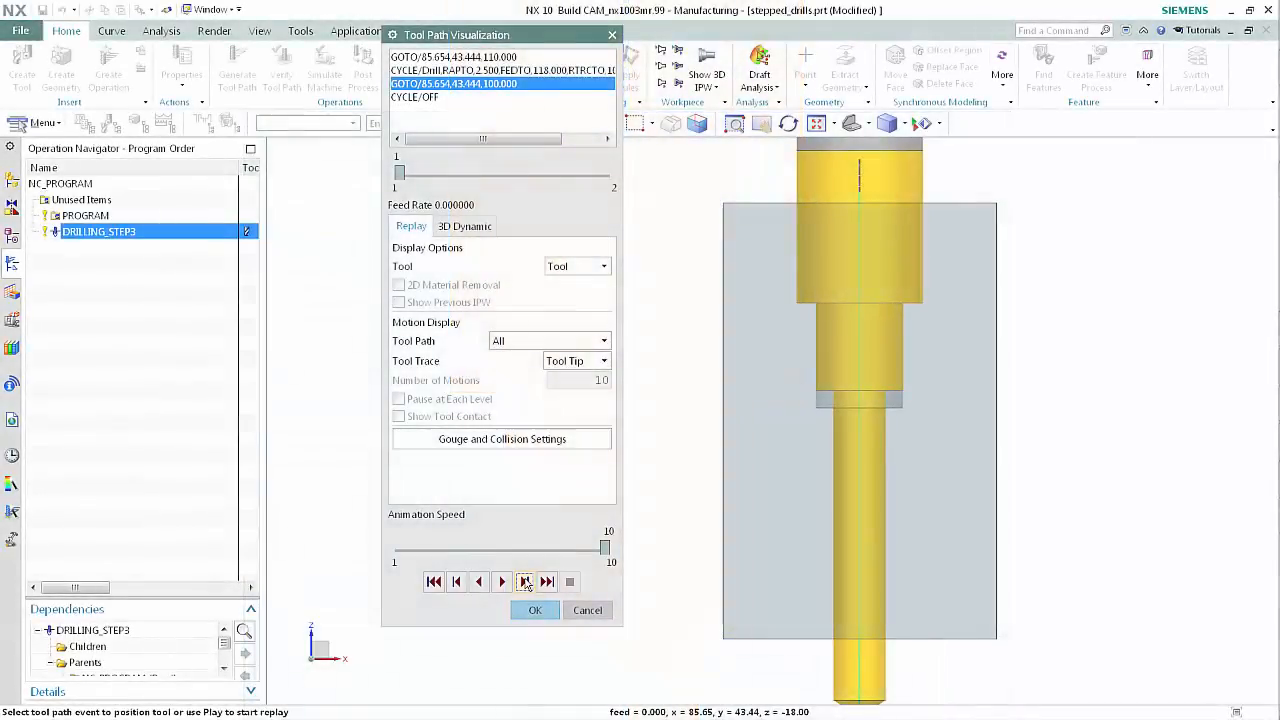
pyautogui.click(588, 609)
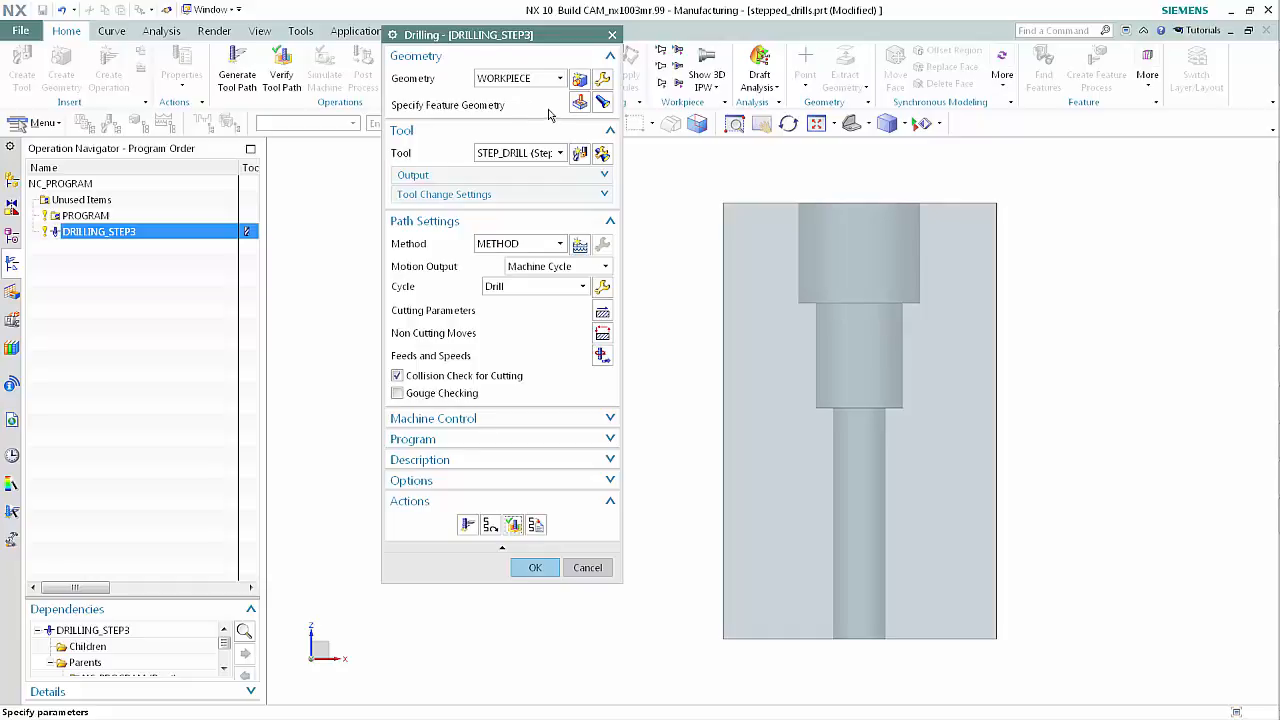
# Set the feature geometry's machining area to FACES_CYLINDER_2 and its tool drive point to SYS_CL_TOP
pyautogui.click(578, 103)
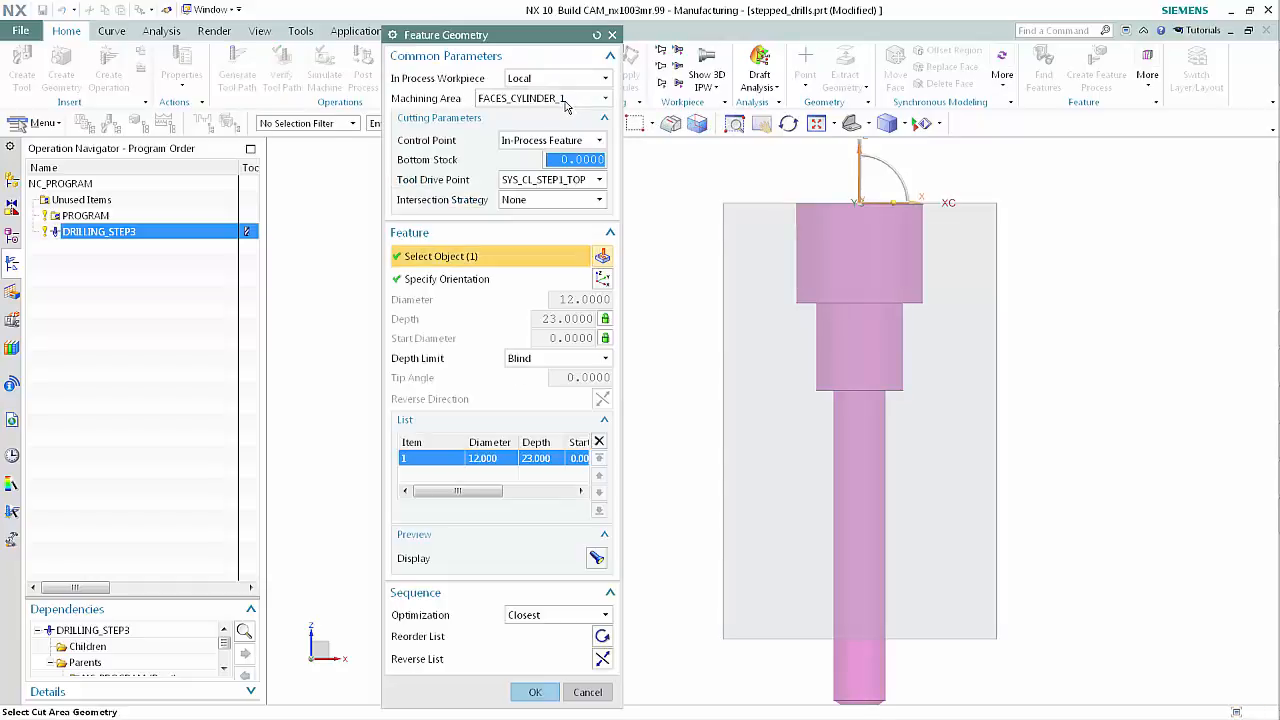
pyautogui.click(566, 100)
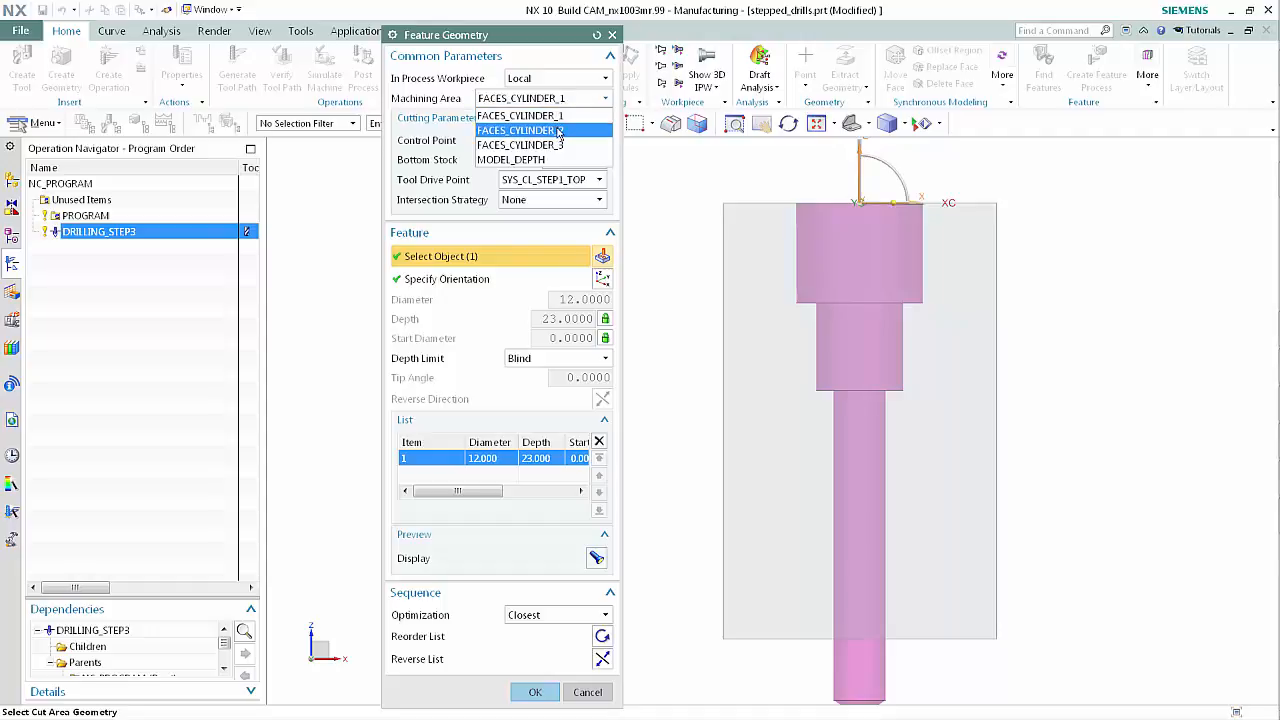
pyautogui.click(559, 131)
pyautogui.click(558, 180)
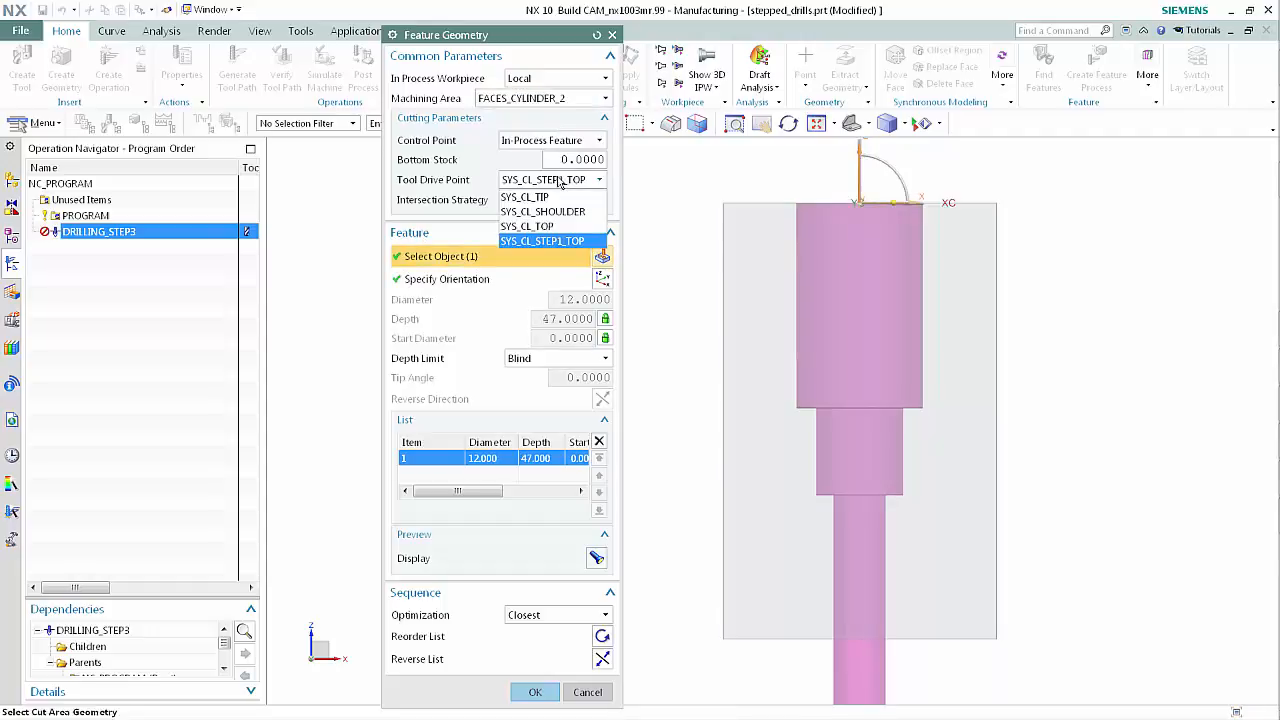
pyautogui.click(555, 227)
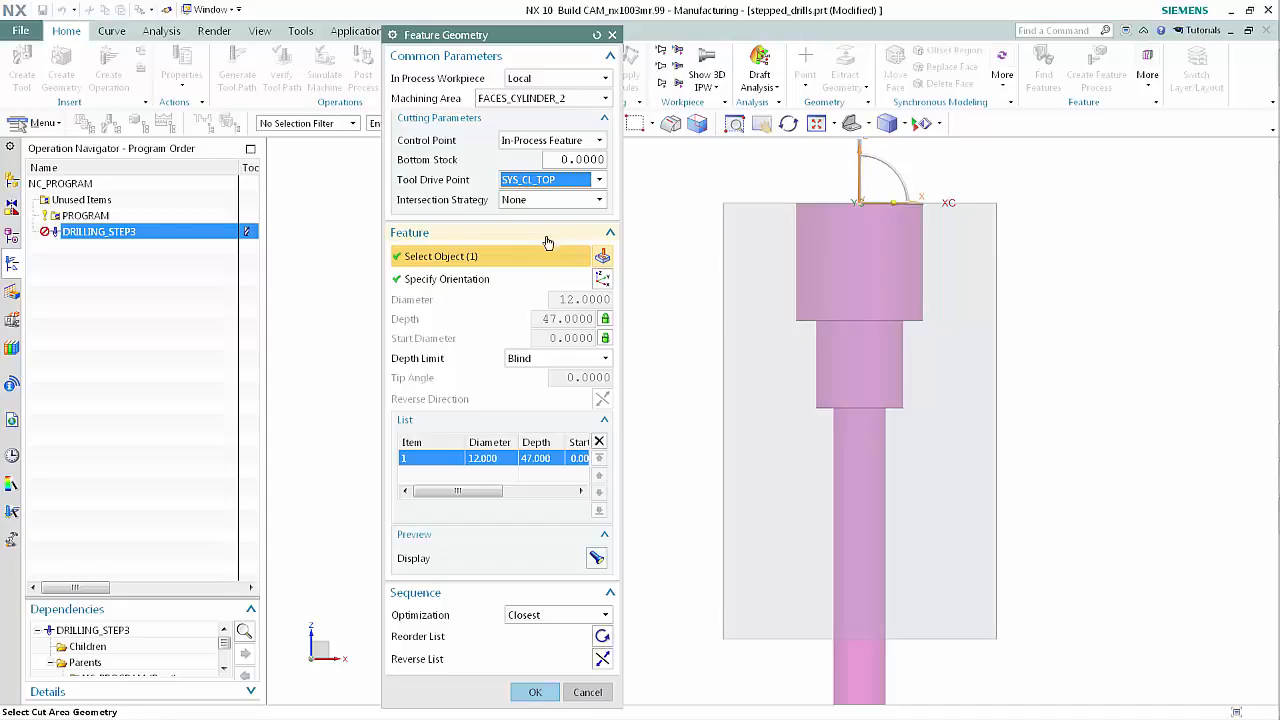
pyautogui.click(536, 692)
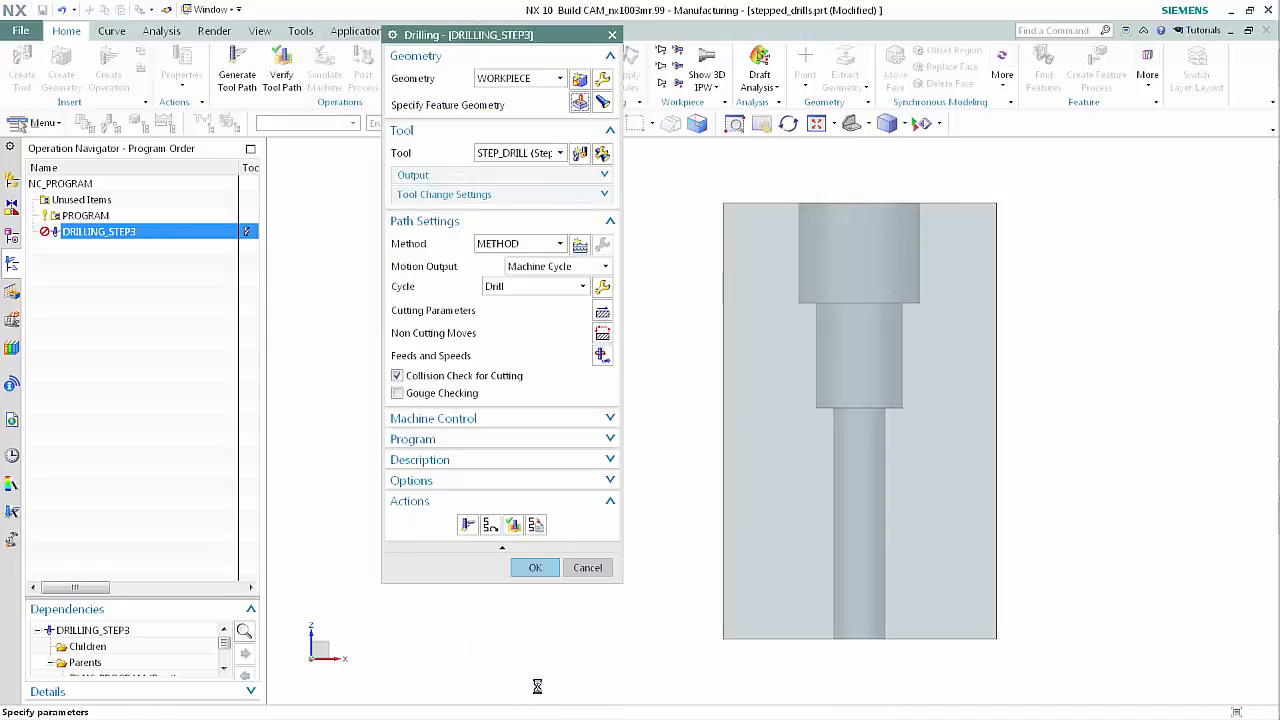
# Regenerate the DRILLING_STEP3 tool path, verify it by stepping through the motions, and accept the operation
pyautogui.click(468, 525)
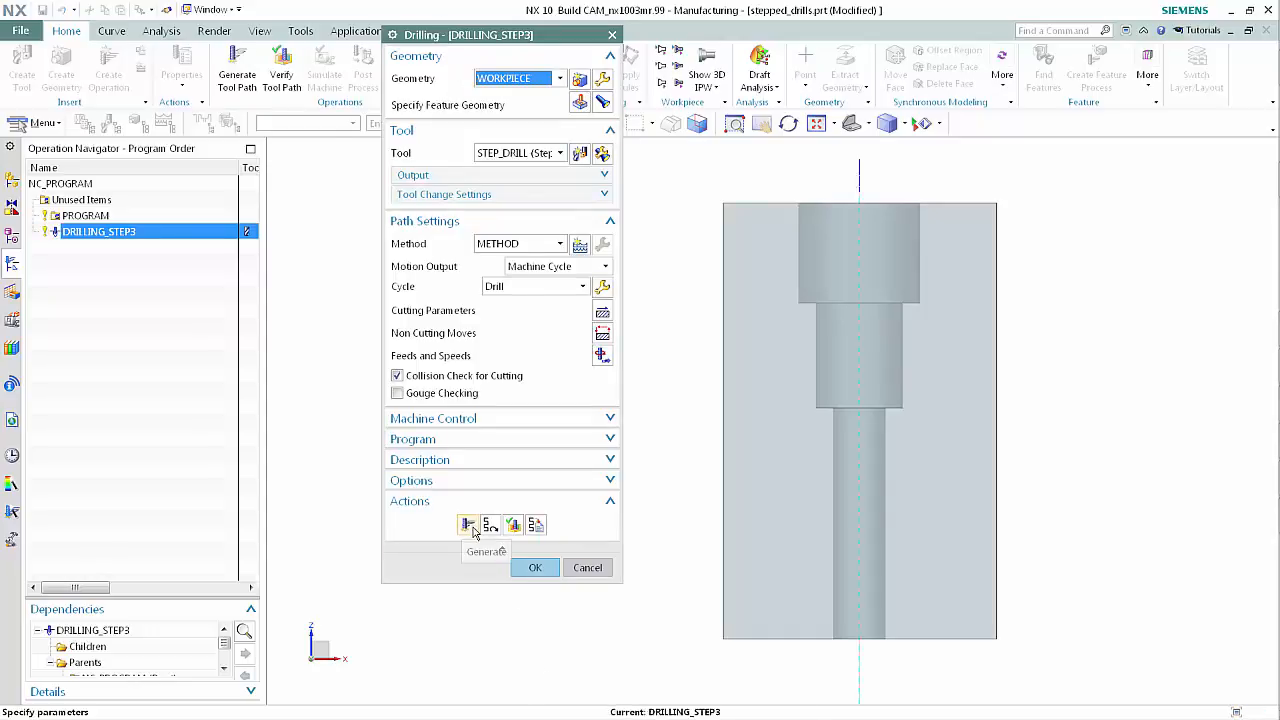
pyautogui.click(513, 527)
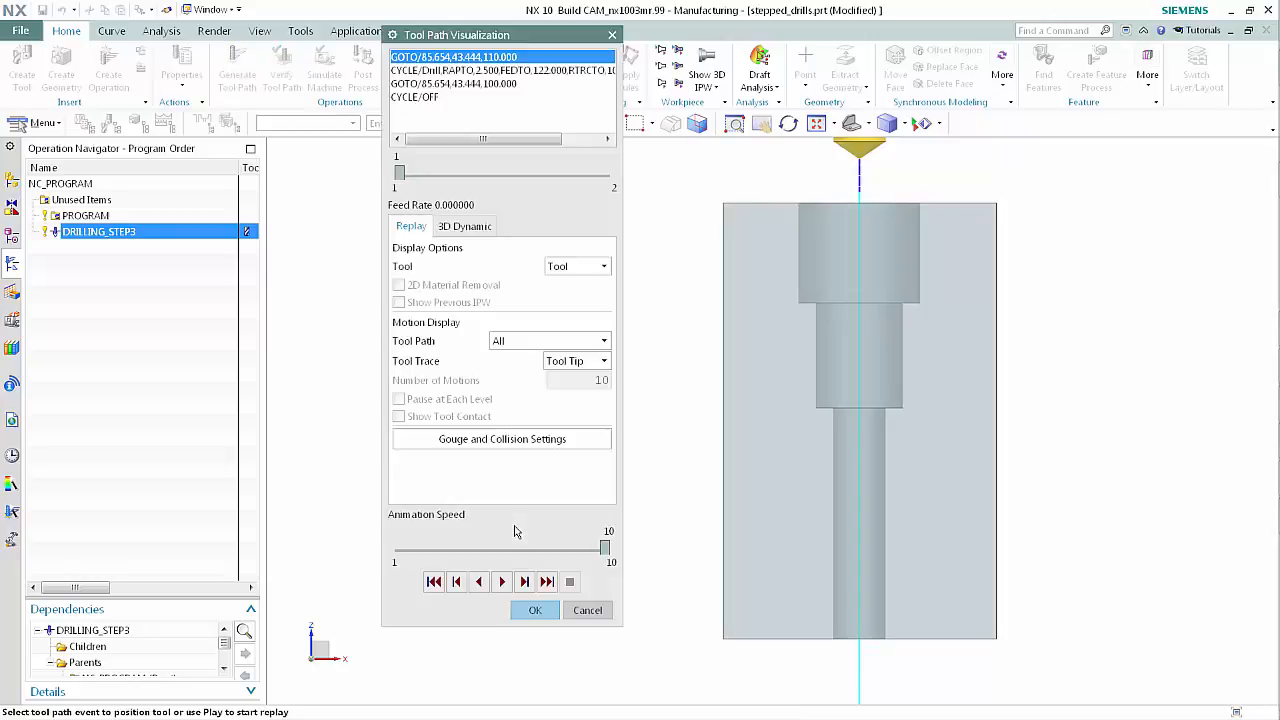
pyautogui.click(524, 582)
pyautogui.click(524, 582)
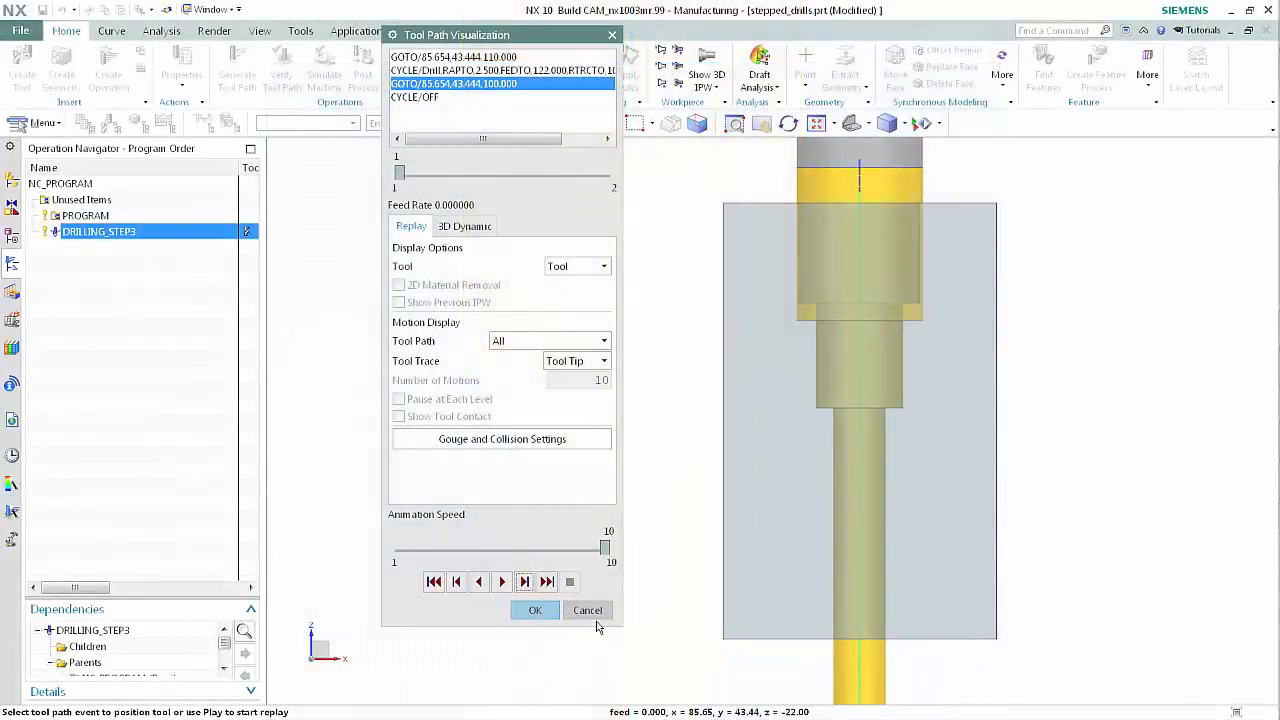
pyautogui.click(588, 610)
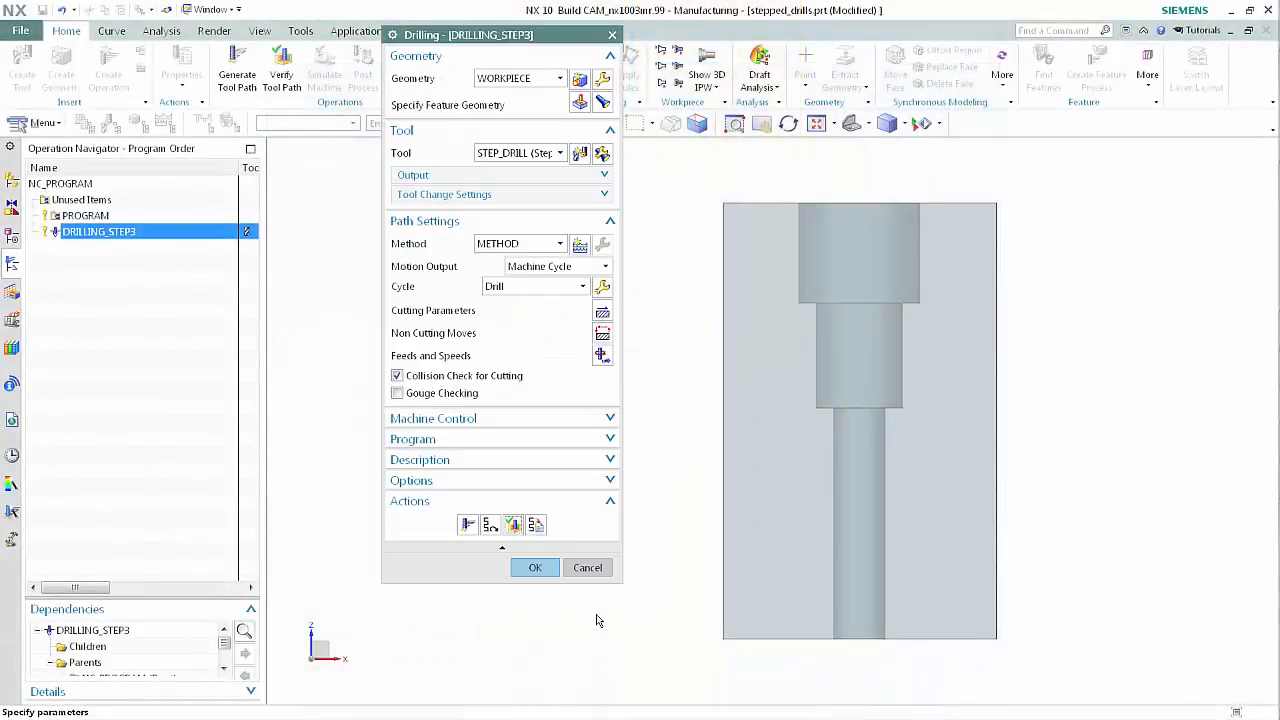
pyautogui.click(537, 568)
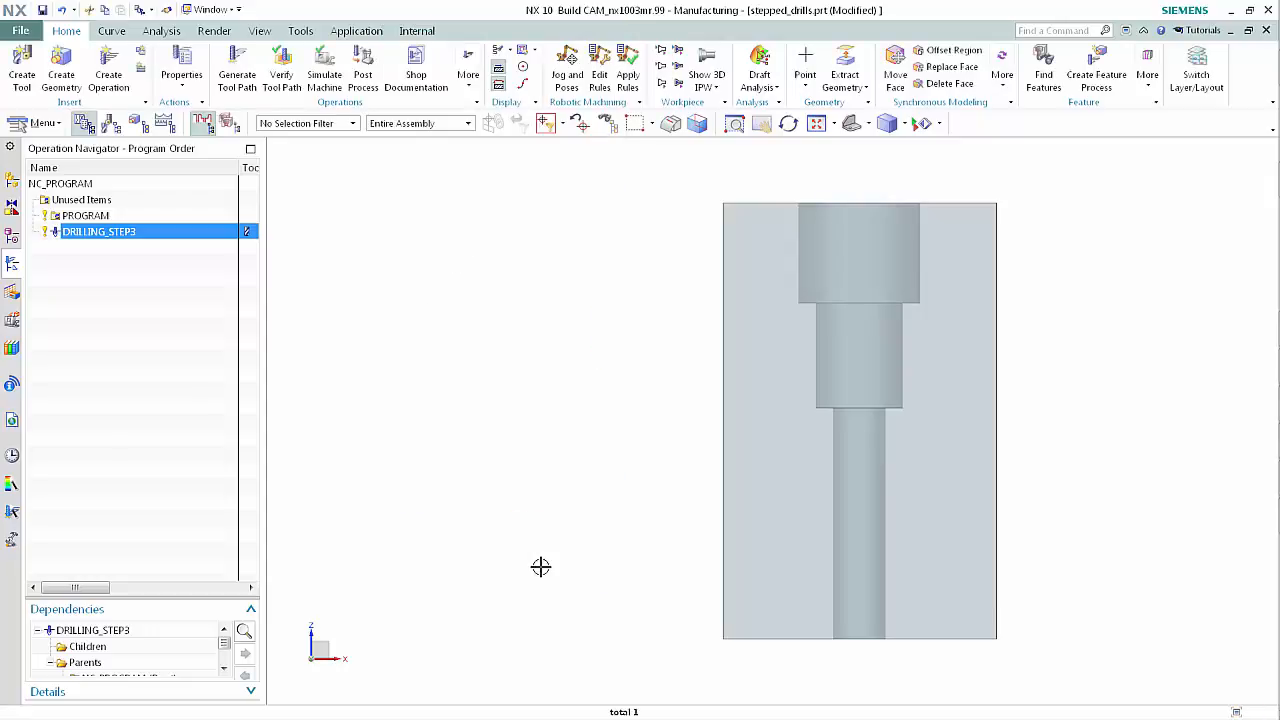